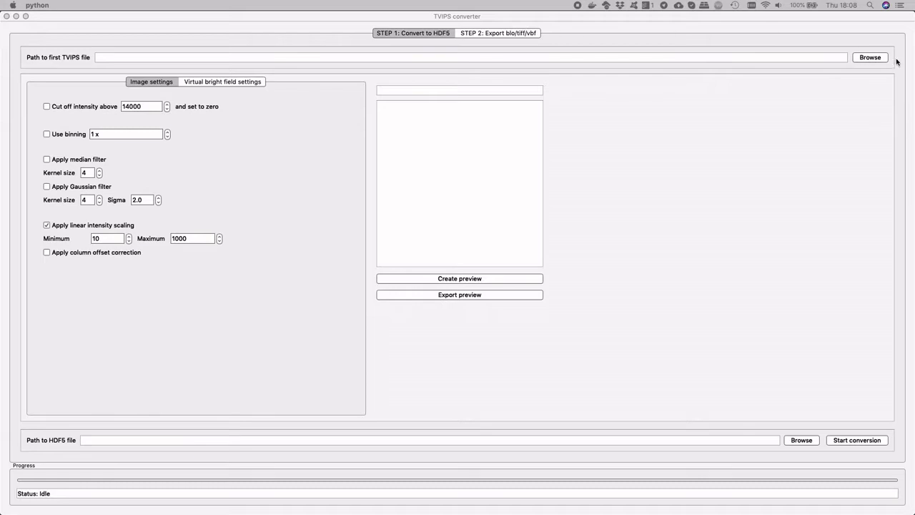
Step: Load rec_20200309_113857_000.tvips from the 200309-2F folder on the Elements drive and create an image preview
{"action": "left_click", "coordinate": [874, 59]}
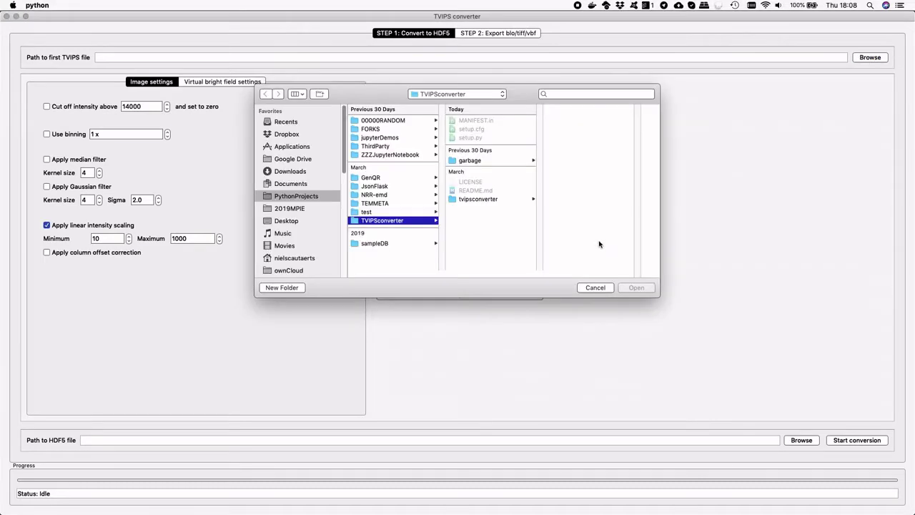
{"action": "scroll", "coordinate": [307, 251], "scroll_direction": "down", "scroll_amount": 5}
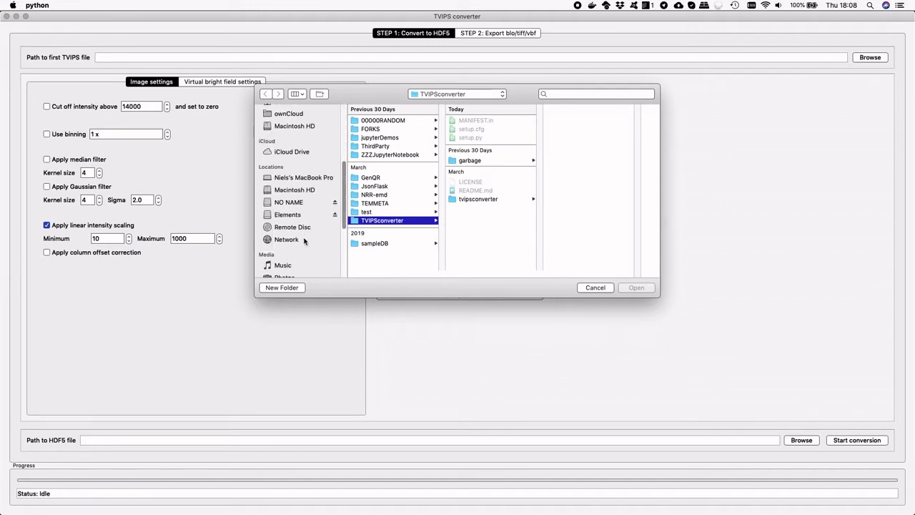
{"action": "left_click", "coordinate": [299, 215]}
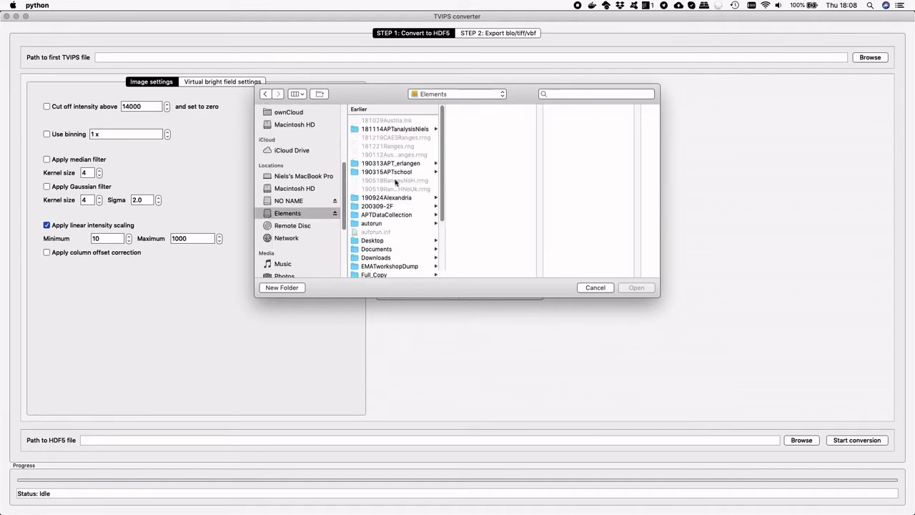
{"action": "left_click", "coordinate": [388, 205]}
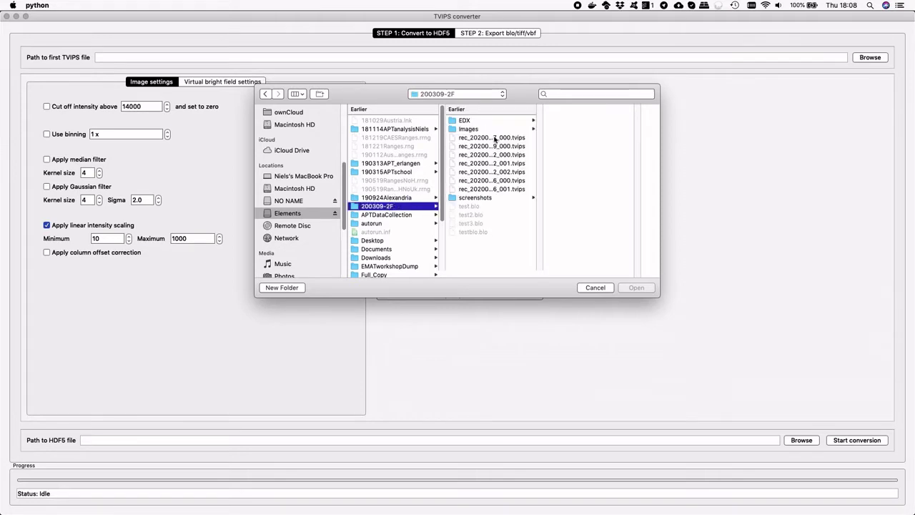
{"action": "left_click", "coordinate": [495, 138]}
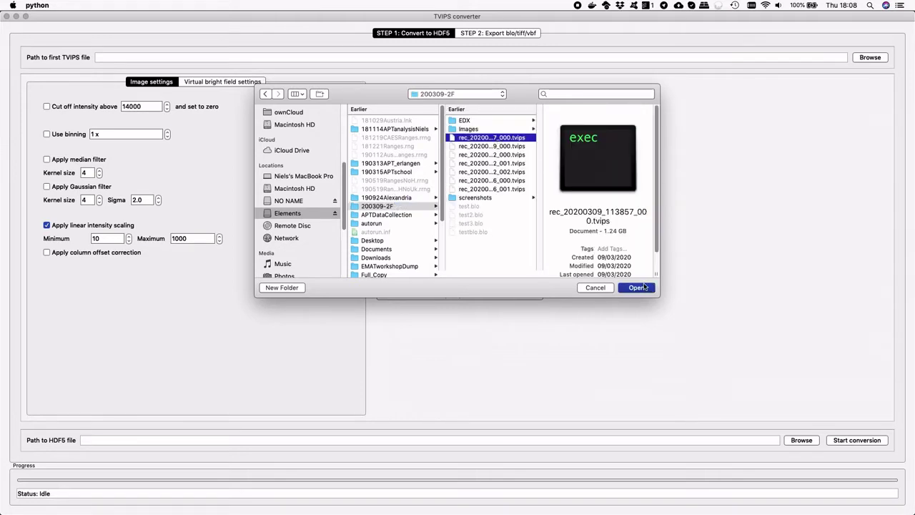
{"action": "left_click", "coordinate": [636, 288]}
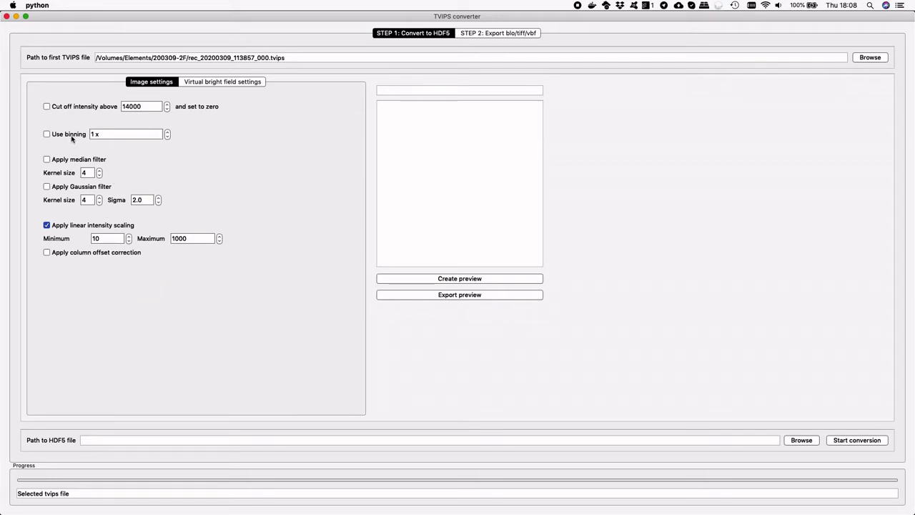
{"action": "left_click", "coordinate": [444, 279]}
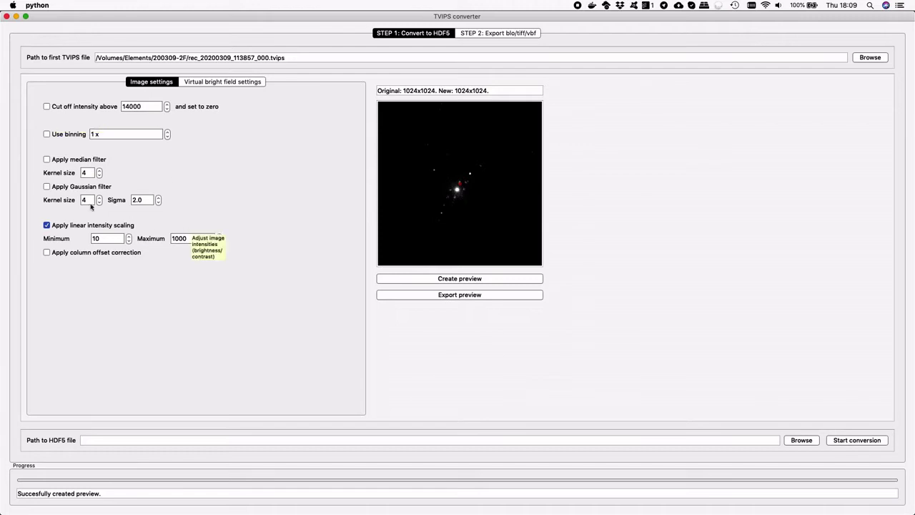
Step: Enable 4x binning and turn on the Gaussian filter for the diffraction frames
{"action": "left_click", "coordinate": [47, 134]}
{"action": "left_click", "coordinate": [168, 132]}
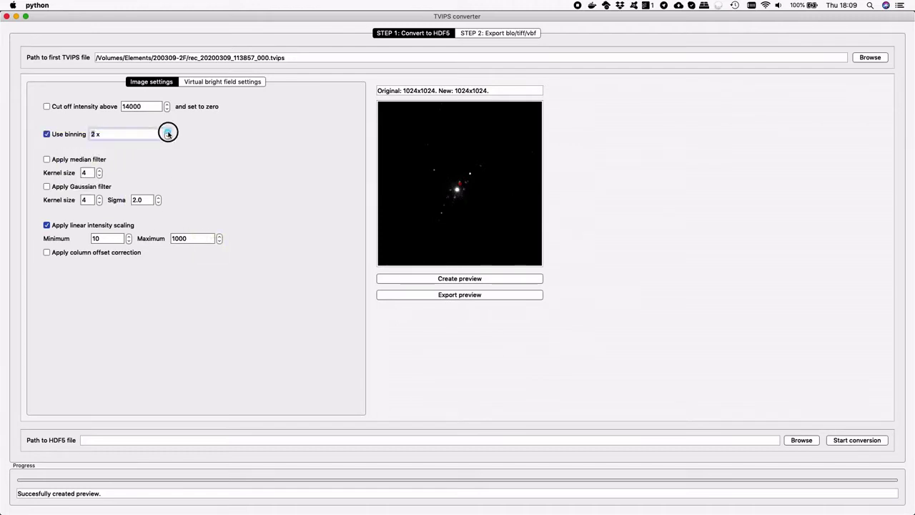
{"action": "left_click", "coordinate": [168, 132]}
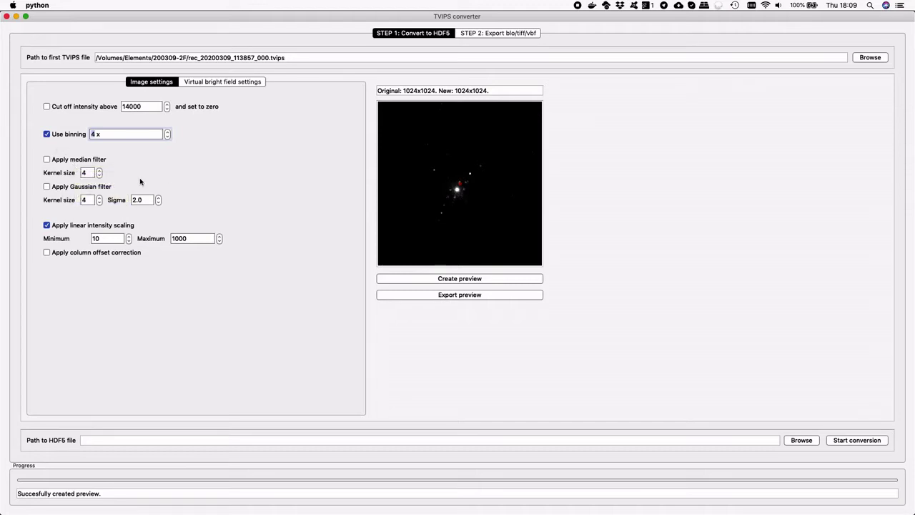
{"action": "left_click", "coordinate": [54, 187]}
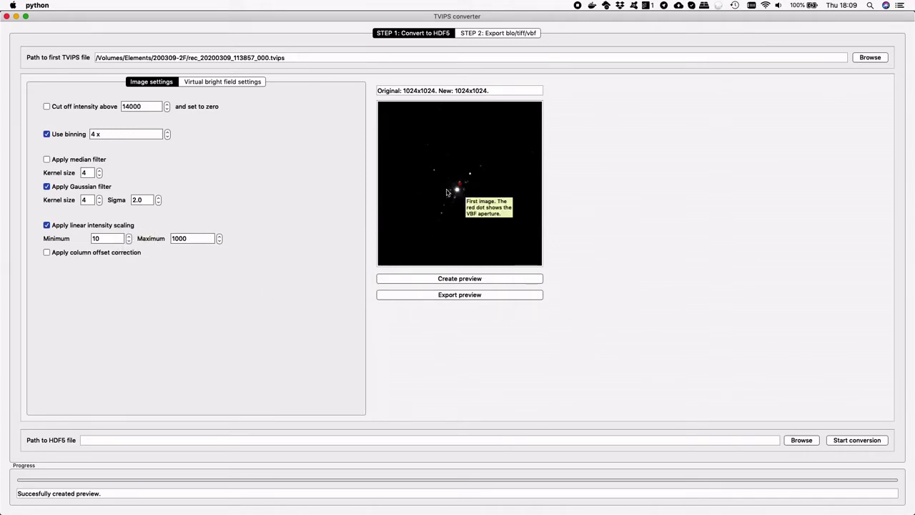
Step: Set the linear intensity scaling maximum to 300 and regenerate the preview
{"action": "double_click", "coordinate": [197, 238]}
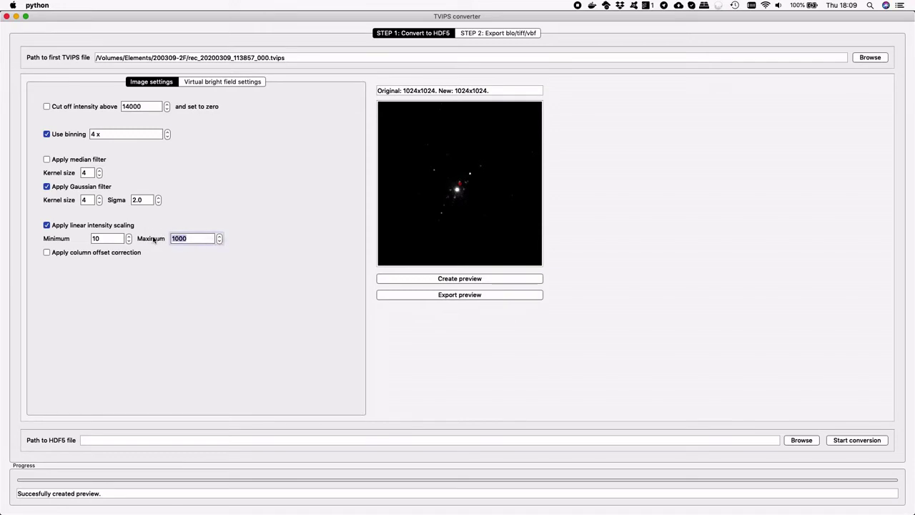
{"action": "type", "text": "3"}
{"action": "left_click", "coordinate": [414, 283]}
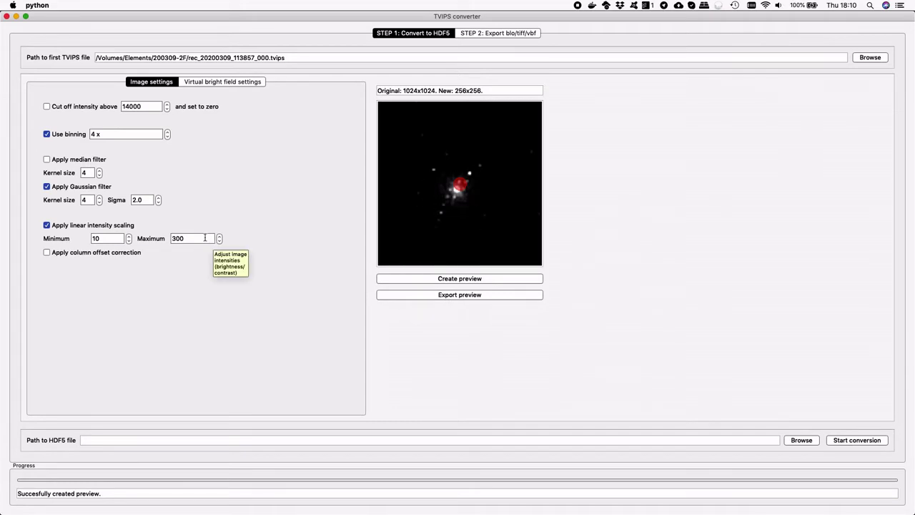
Step: Set the linear intensity scaling maximum to 200 and refresh the image preview
{"action": "double_click", "coordinate": [180, 238]}
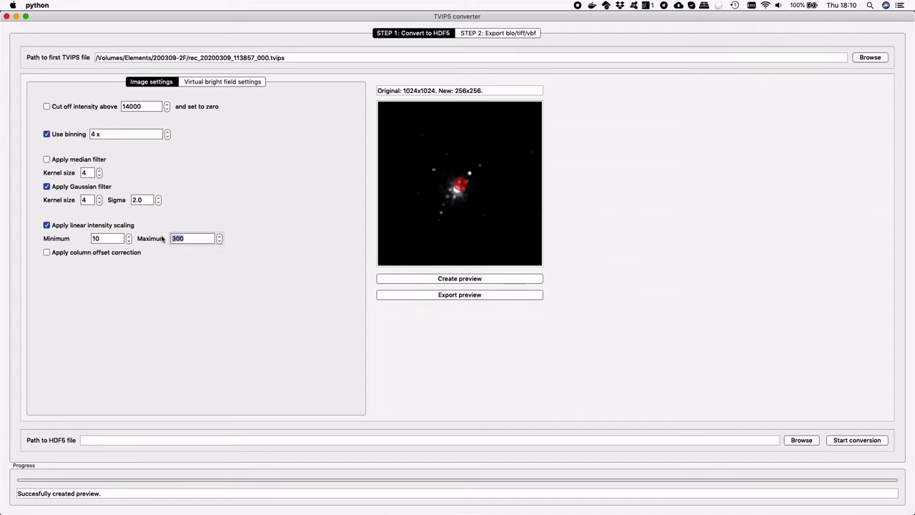
{"action": "type", "text": "20"}
{"action": "left_click", "coordinate": [517, 279]}
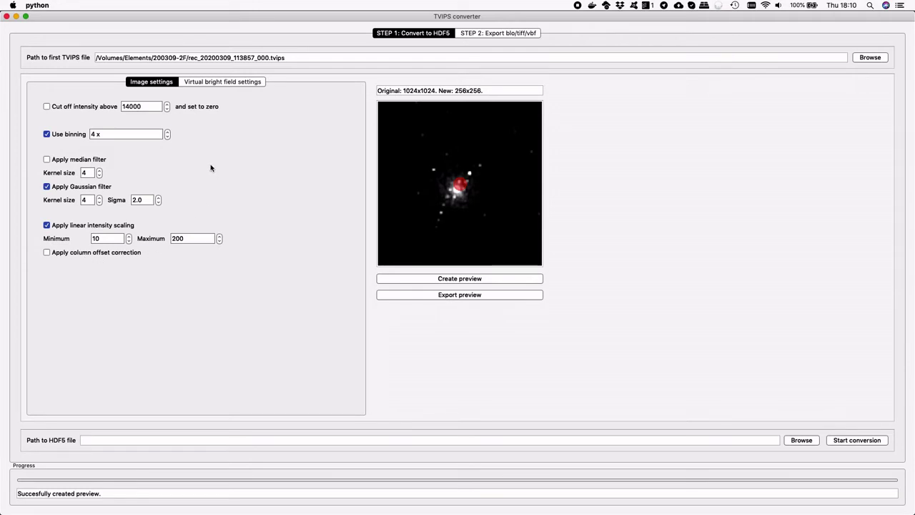
Step: Set the virtual bright field aperture to a radius of 6 pixels, with an x-offset of -5 and a y-offset of 9
{"action": "left_click", "coordinate": [219, 82]}
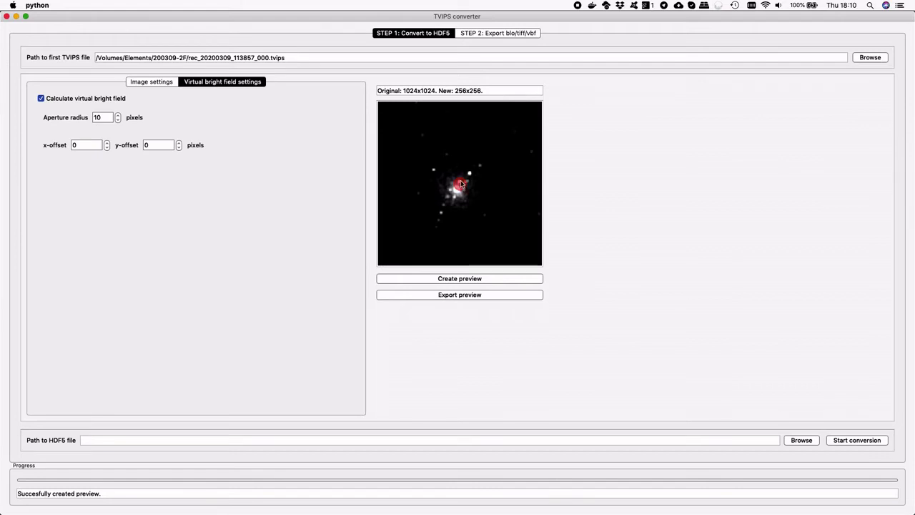
{"action": "mouse_move", "coordinate": [461, 183]}
{"action": "mouse_move", "coordinate": [152, 371]}
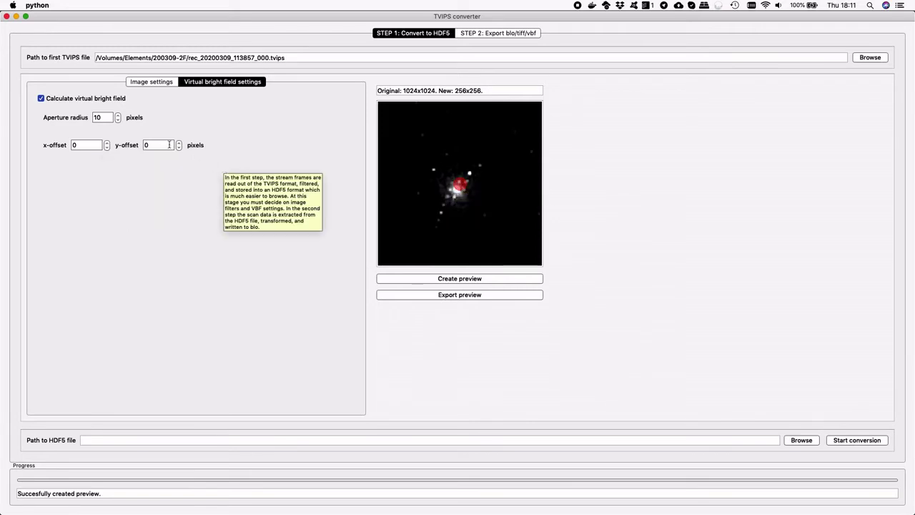
{"action": "left_click_drag", "start_coordinate": [106, 117], "coordinate": [54, 115]}
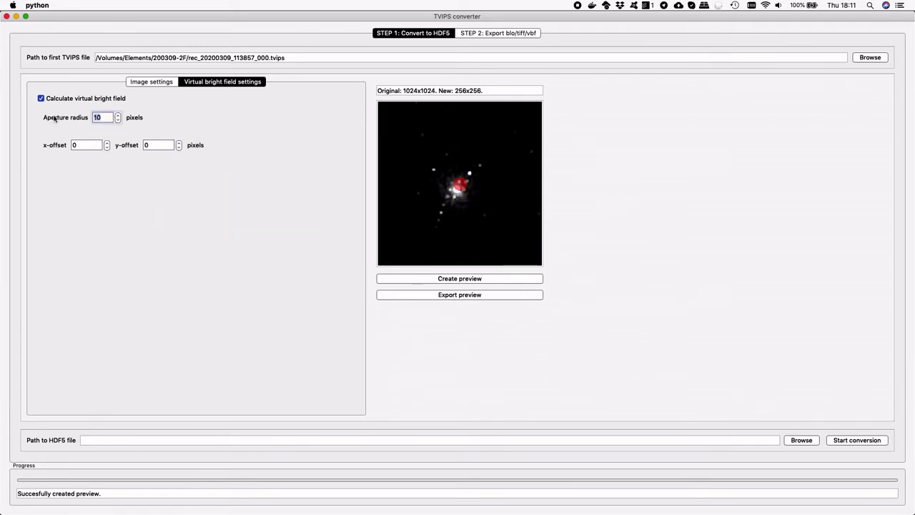
{"action": "type", "text": "6"}
{"action": "key", "text": "Tab"}
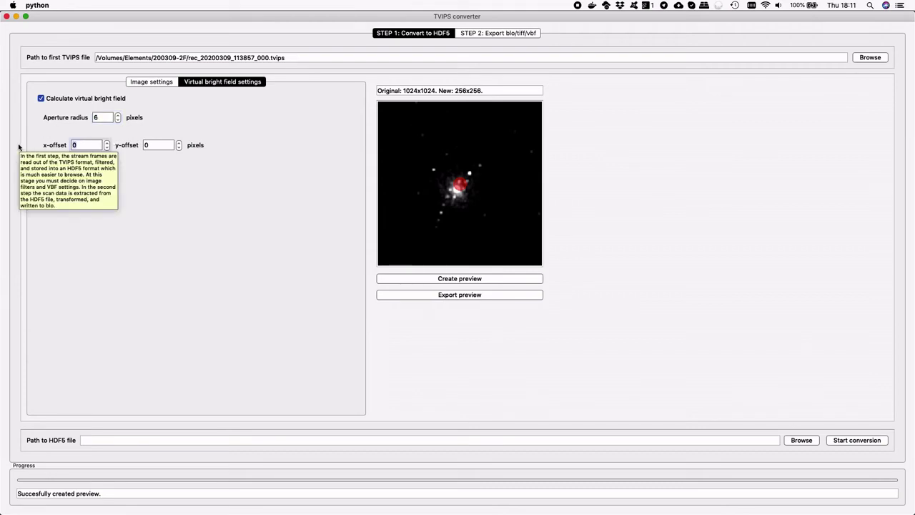
{"action": "type", "text": "-5"}
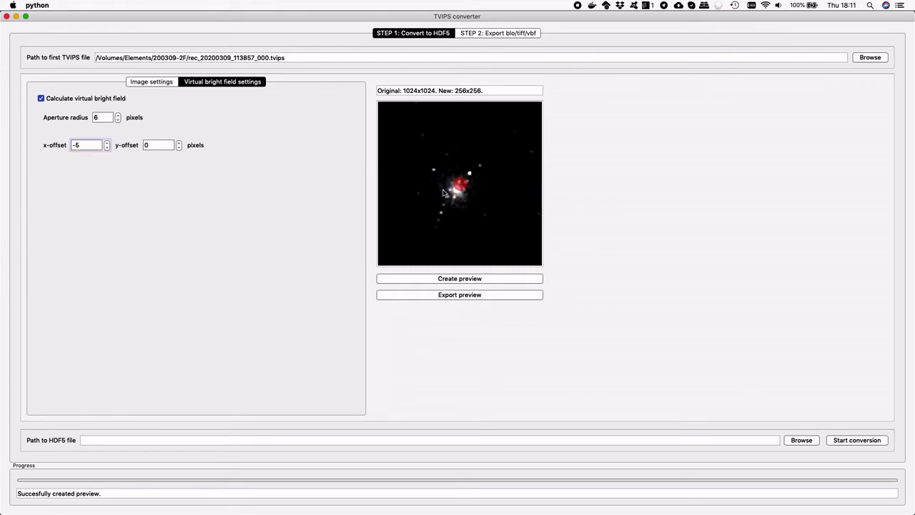
{"action": "key", "text": "Tab"}
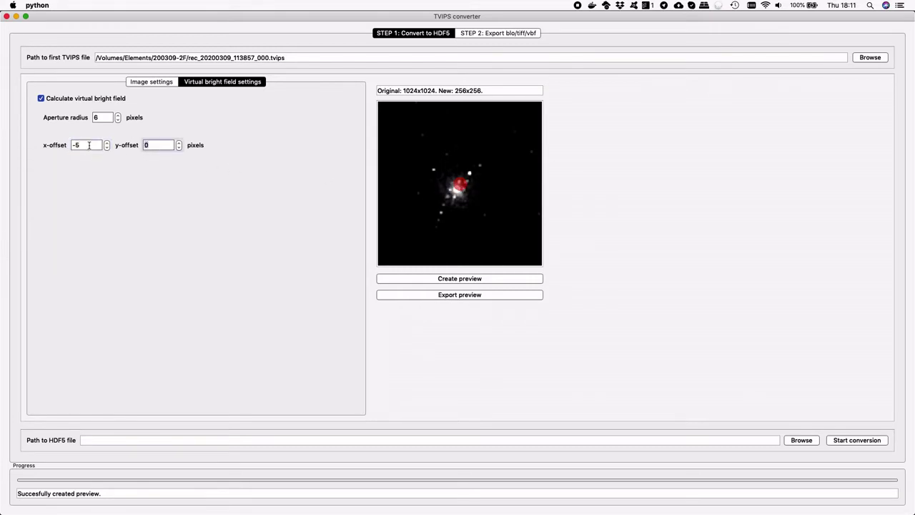
{"action": "type", "text": "9"}
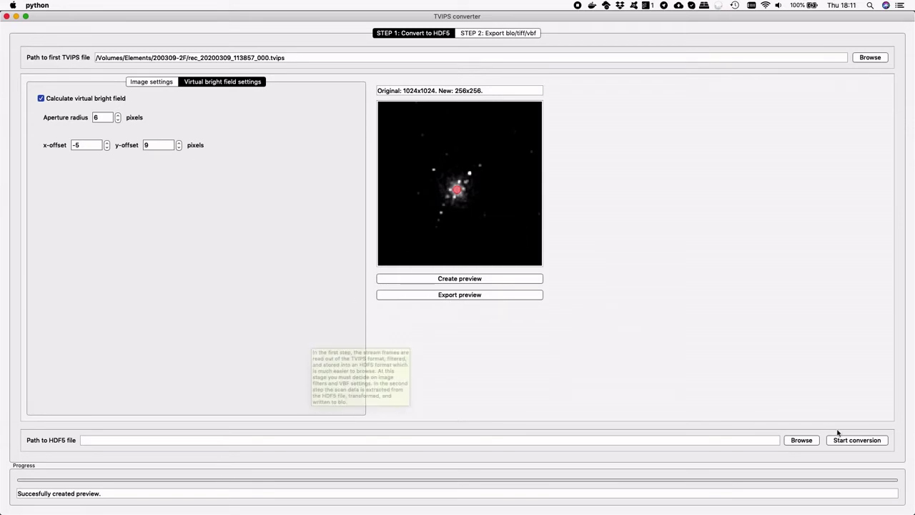
Step: Set the HDF5 output file to stream_3.hdf5 on the Desktop and run the conversion
{"action": "left_click", "coordinate": [793, 441]}
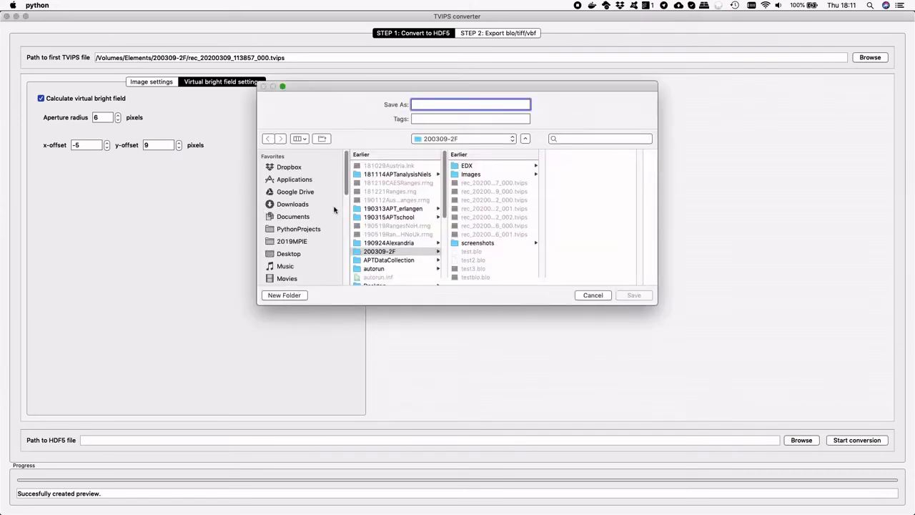
{"action": "scroll", "coordinate": [333, 210], "scroll_direction": "down", "scroll_amount": 5}
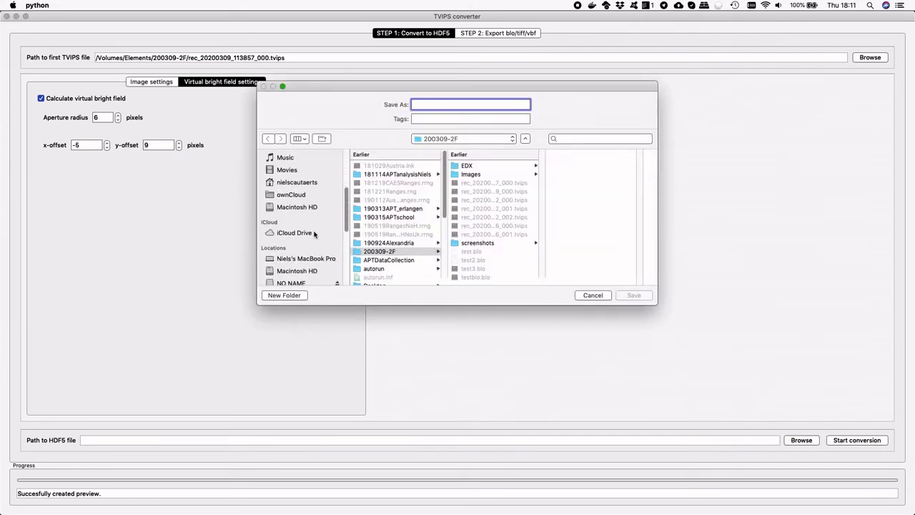
{"action": "scroll", "coordinate": [314, 234], "scroll_direction": "up", "scroll_amount": 5}
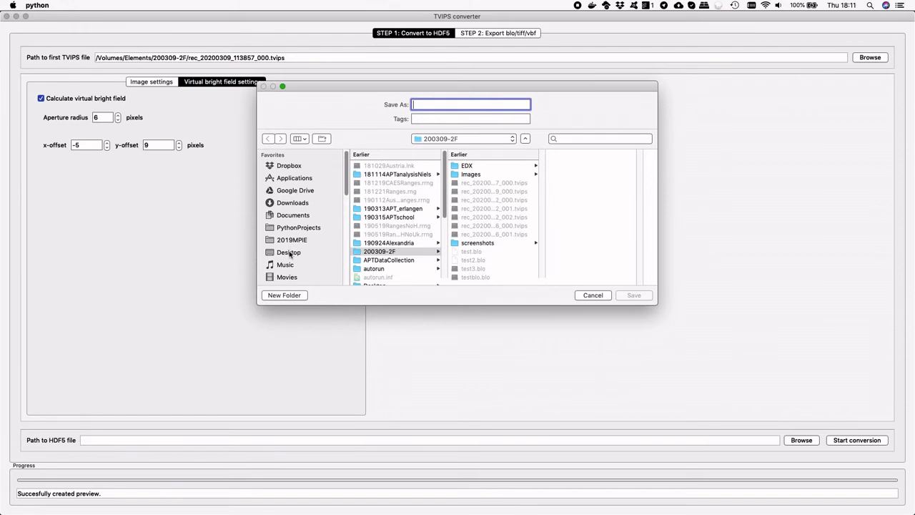
{"action": "left_click", "coordinate": [289, 253]}
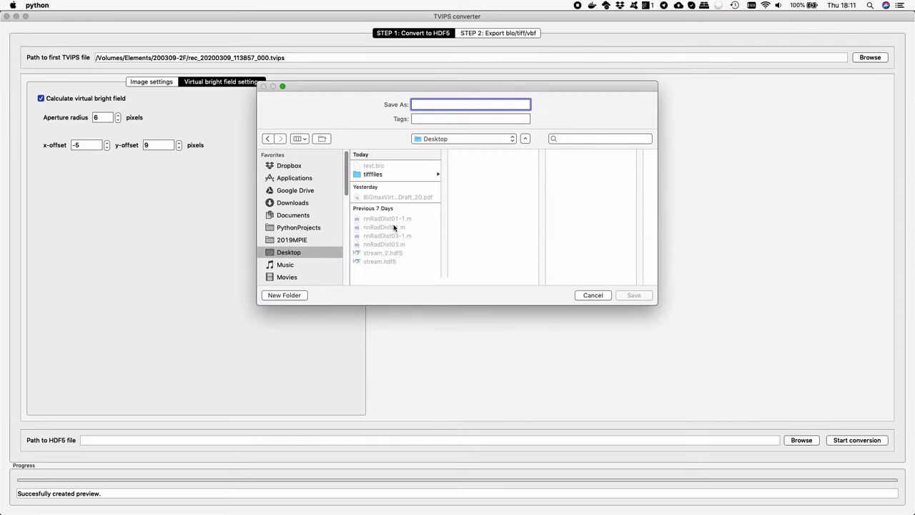
{"action": "type", "text": "stream_3.hdf5"}
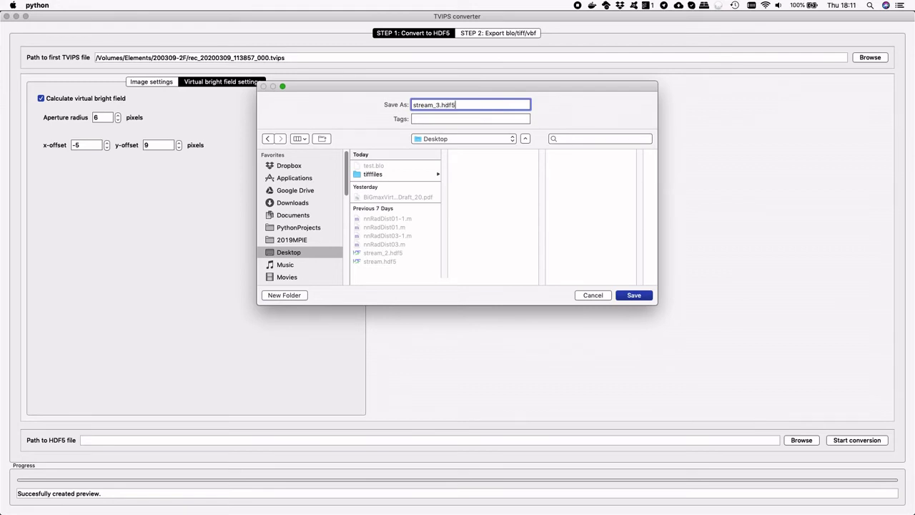
{"action": "left_click", "coordinate": [634, 295]}
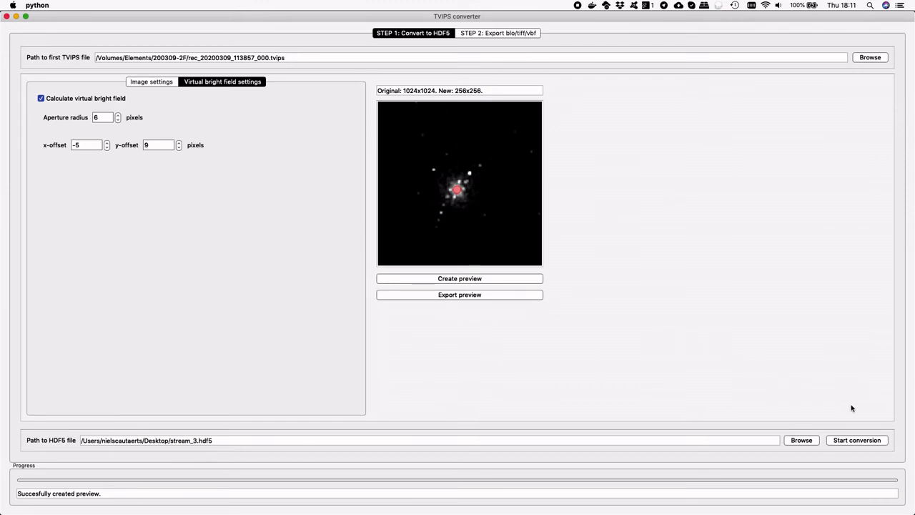
{"action": "left_click", "coordinate": [855, 441]}
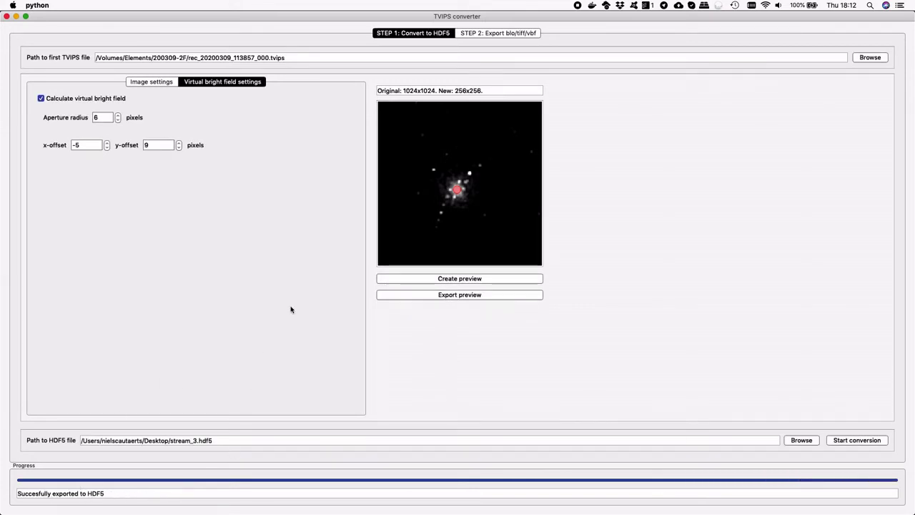
{"action": "mouse_move", "coordinate": [297, 303]}
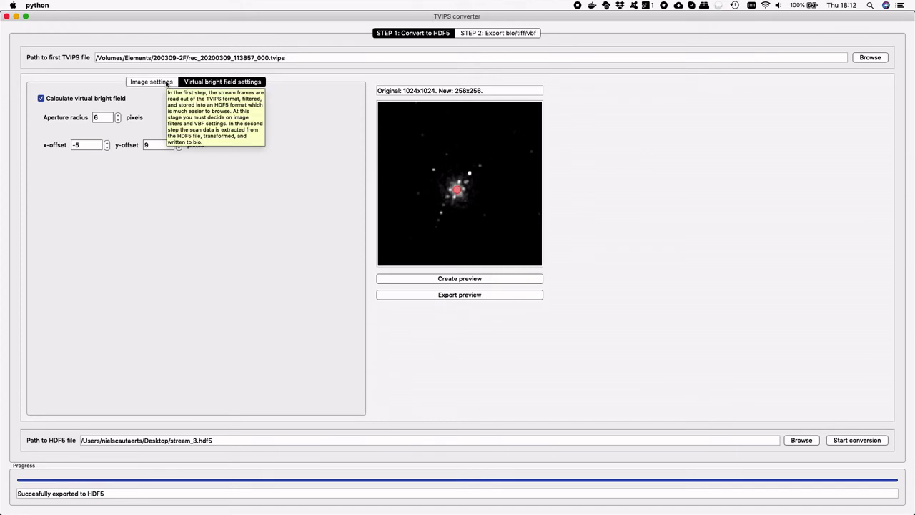
Step: Go to the blo/tiff/vbf export stage and load stream.hdf5 from the Desktop as its HDF5 source
{"action": "left_click", "coordinate": [167, 83]}
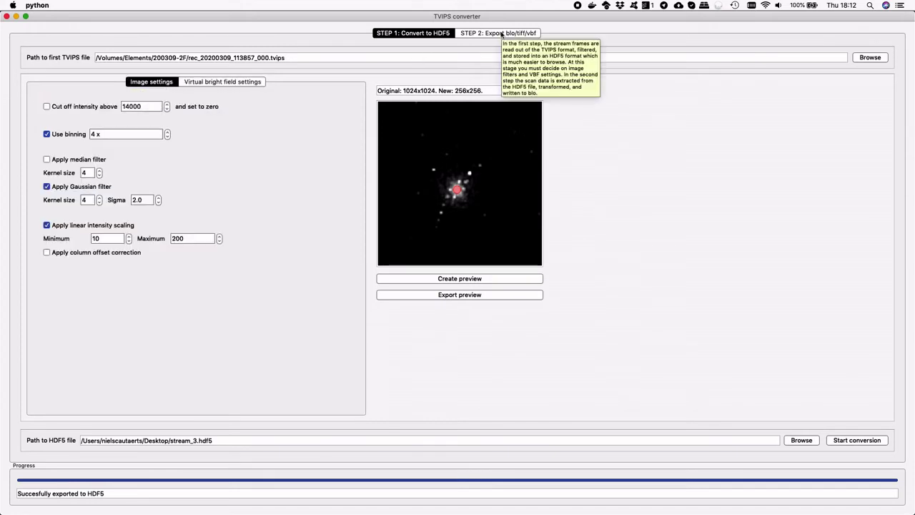
{"action": "left_click", "coordinate": [502, 34]}
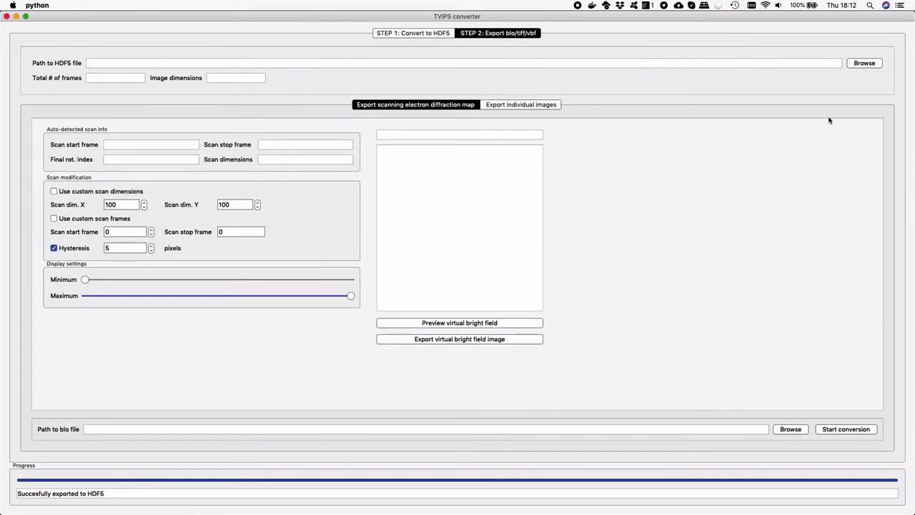
{"action": "left_click", "coordinate": [874, 63]}
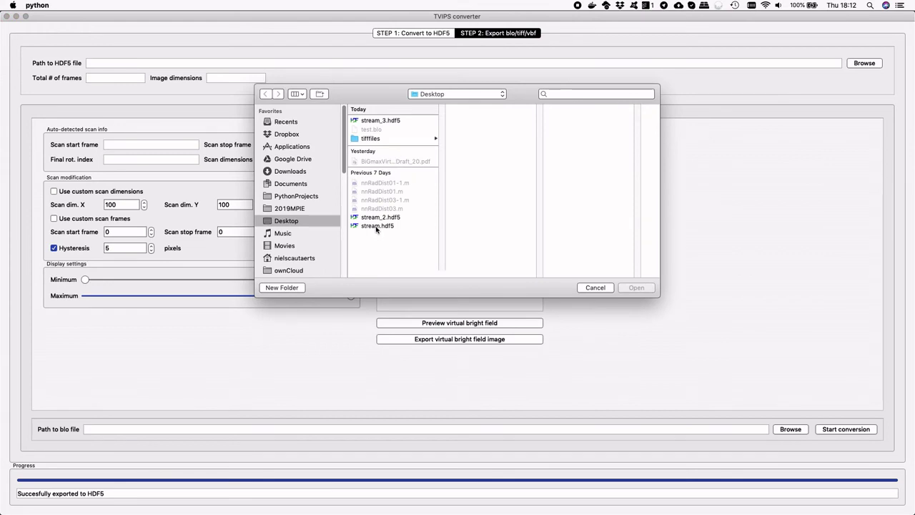
{"action": "left_click", "coordinate": [377, 227]}
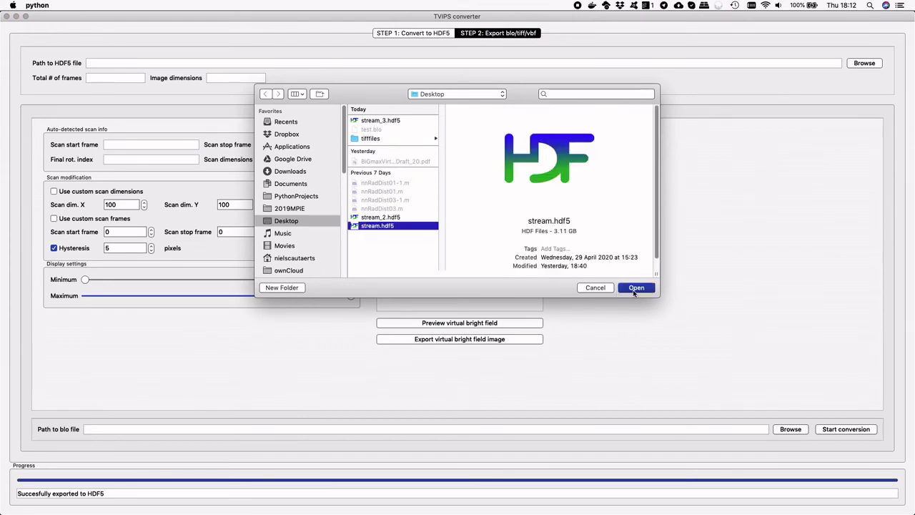
{"action": "left_click", "coordinate": [637, 289]}
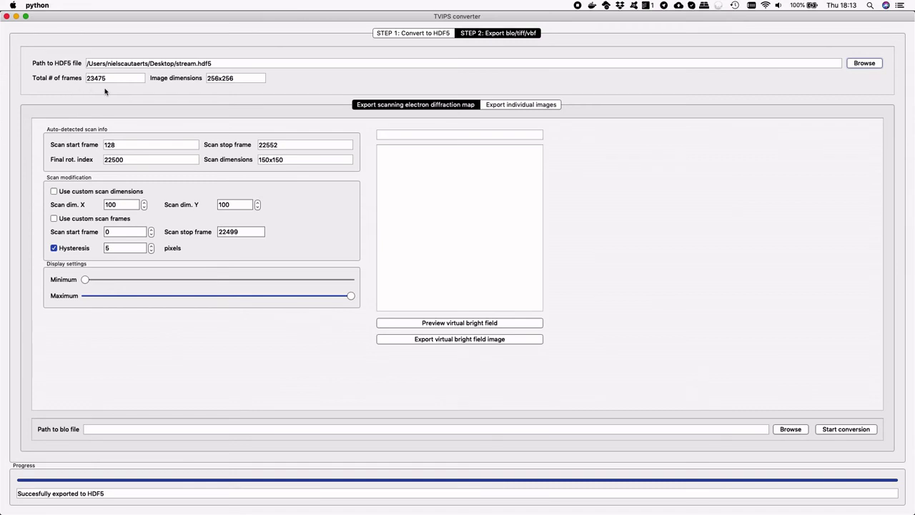
{"action": "mouse_move", "coordinate": [104, 91]}
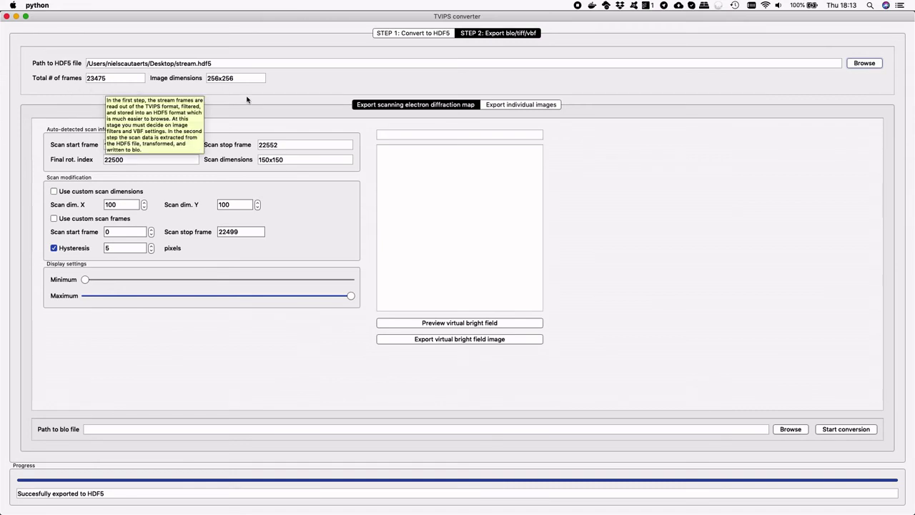
Step: Check the auto-detected scan frames and dimensions, and calculate the virtual bright field preview from them
{"action": "mouse_move", "coordinate": [99, 159]}
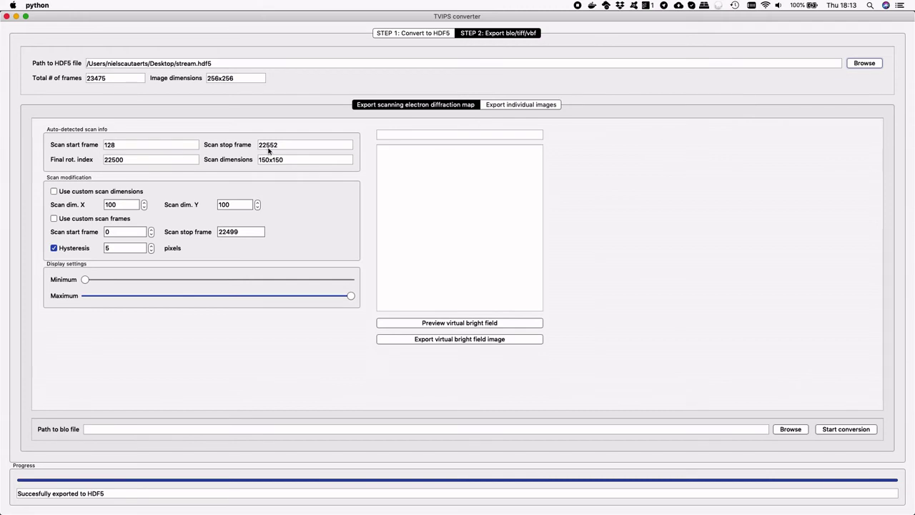
{"action": "mouse_move", "coordinate": [269, 150]}
{"action": "mouse_move", "coordinate": [280, 167]}
{"action": "left_click", "coordinate": [465, 324]}
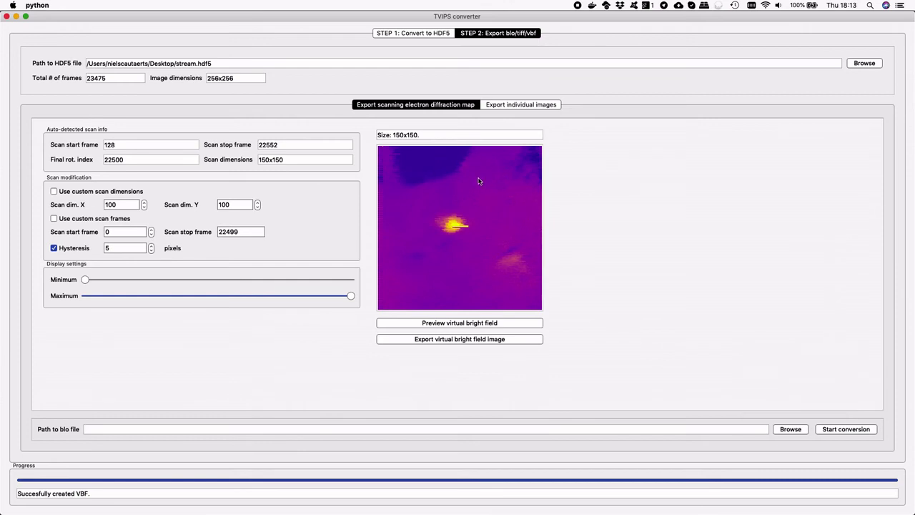
Step: Set the hysteresis correction to 30 pixels and recalculate the virtual bright field preview
{"action": "left_click", "coordinate": [131, 249]}
{"action": "mouse_move", "coordinate": [72, 249]}
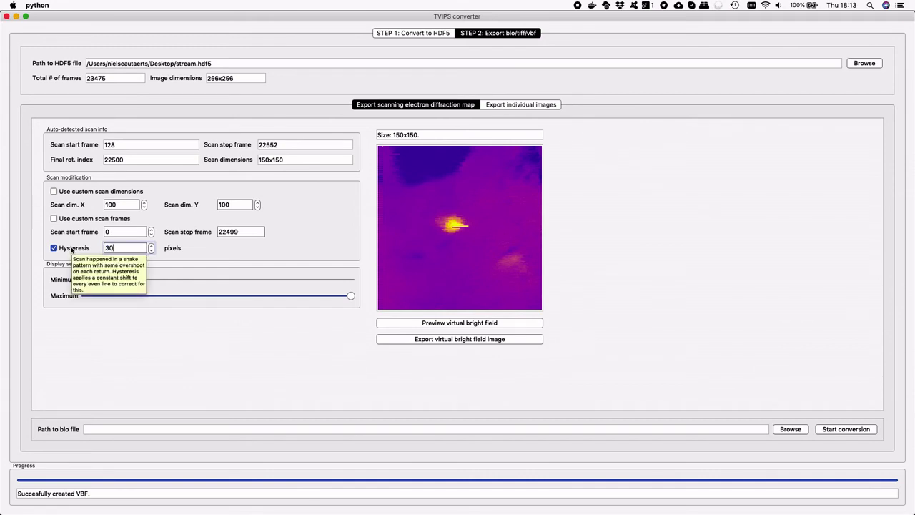
{"action": "left_click", "coordinate": [449, 324]}
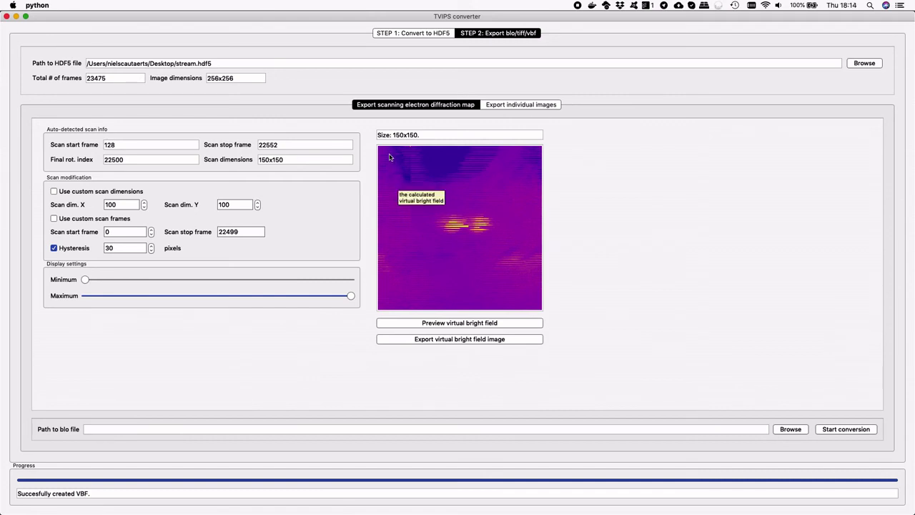
Step: Set the hysteresis correction to 5 pixels and refresh the virtual bright field preview
{"action": "left_click", "coordinate": [129, 247]}
{"action": "left_click_drag", "start_coordinate": [128, 248], "coordinate": [61, 248]}
{"action": "type", "text": "5"}
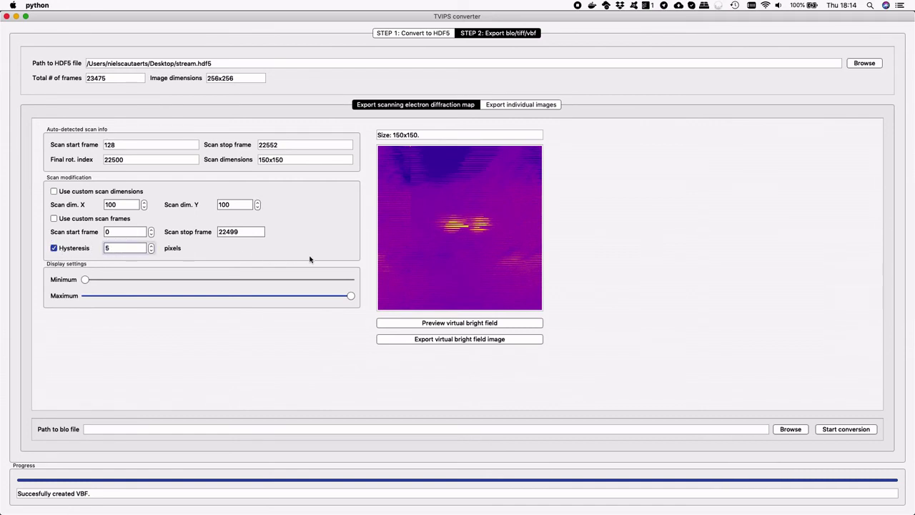
{"action": "left_click", "coordinate": [441, 323]}
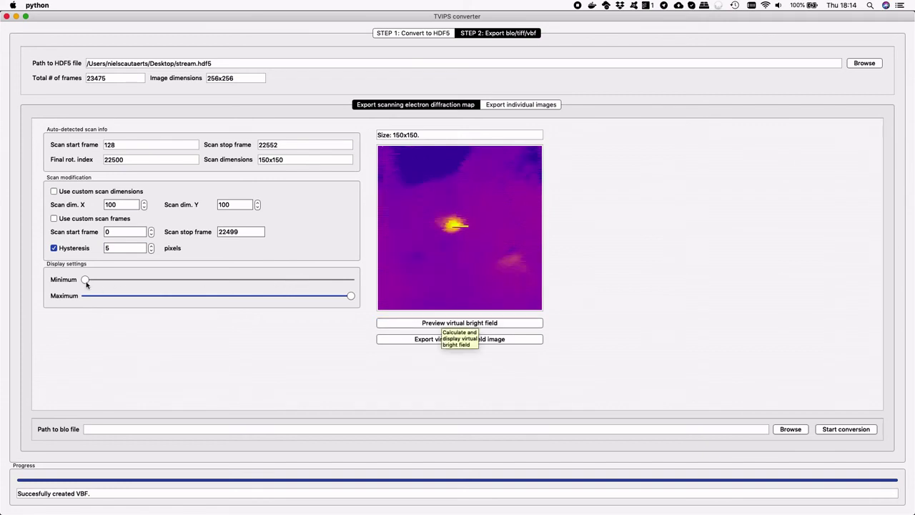
Step: Adjust the preview's display range, with the minimum just above its lowest setting and the maximum about halfway along its range
{"action": "left_click_drag", "start_coordinate": [86, 280], "coordinate": [118, 280]}
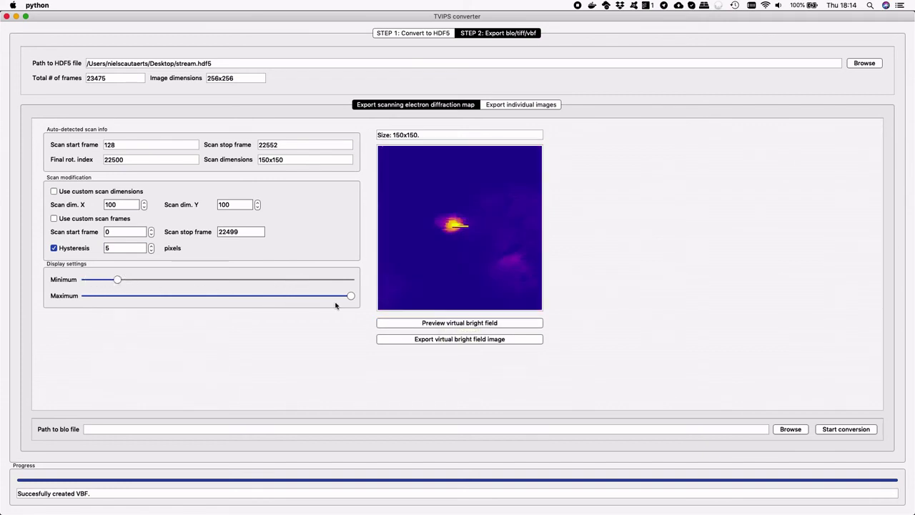
{"action": "left_click_drag", "start_coordinate": [350, 297], "coordinate": [248, 299]}
{"action": "left_click_drag", "start_coordinate": [117, 279], "coordinate": [87, 280]}
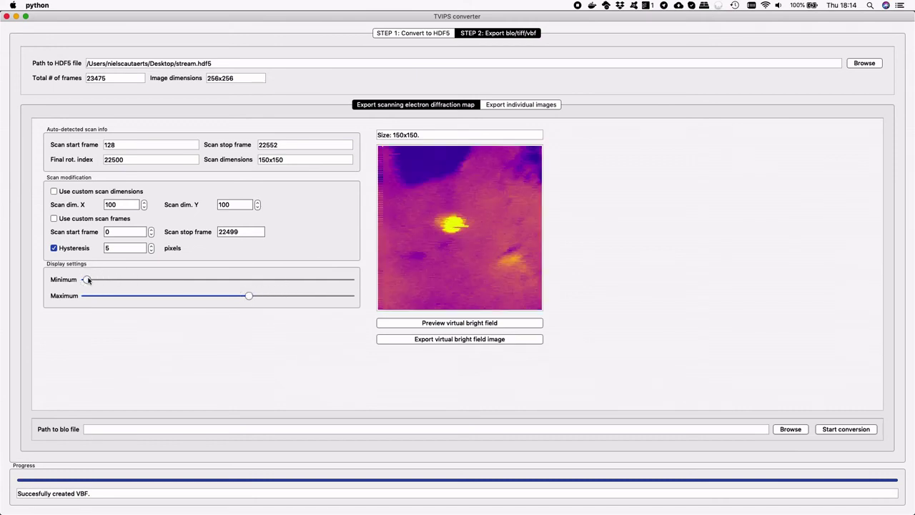
{"action": "left_click_drag", "start_coordinate": [249, 296], "coordinate": [220, 298]}
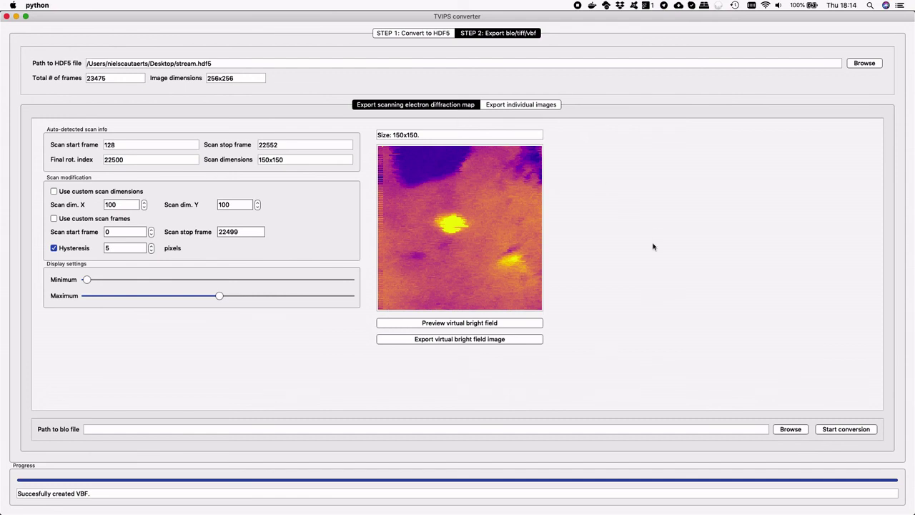
Step: Set the blo output file to test.blo on the Desktop, replacing the existing file
{"action": "mouse_move", "coordinate": [653, 249]}
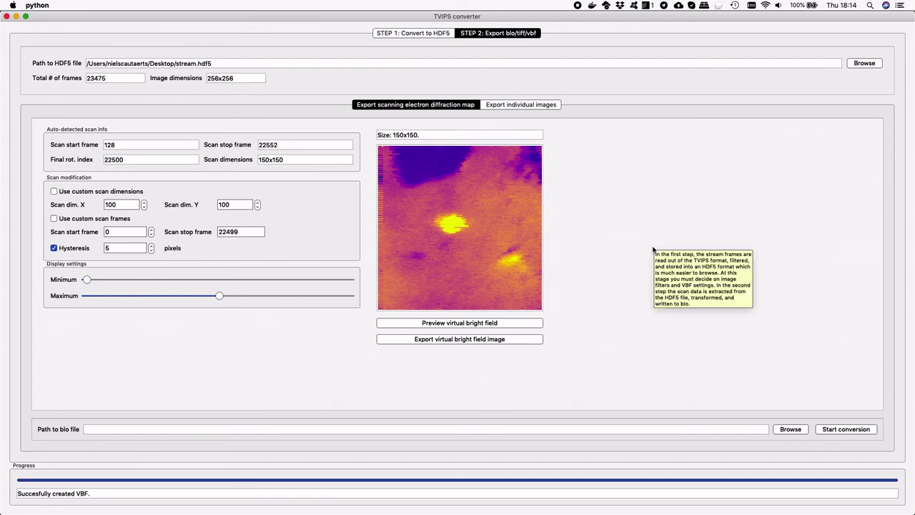
{"action": "left_click", "coordinate": [786, 430]}
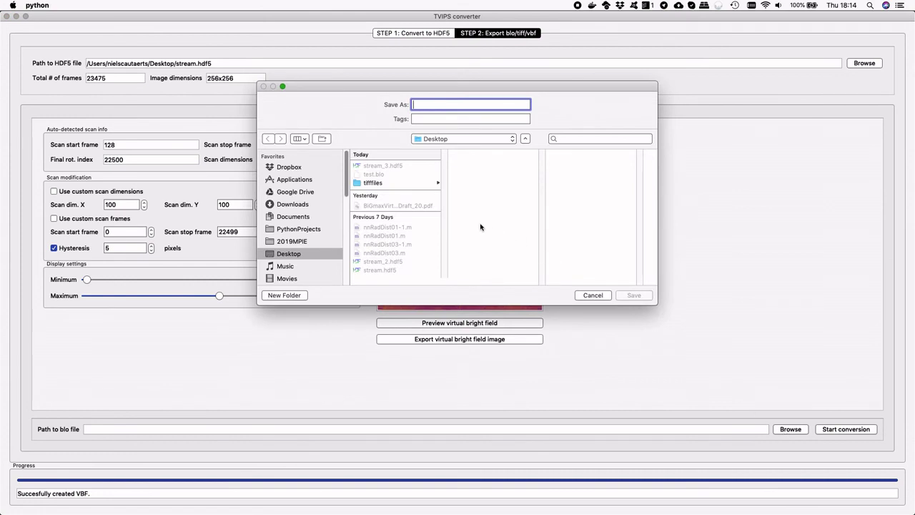
{"action": "left_click", "coordinate": [379, 176]}
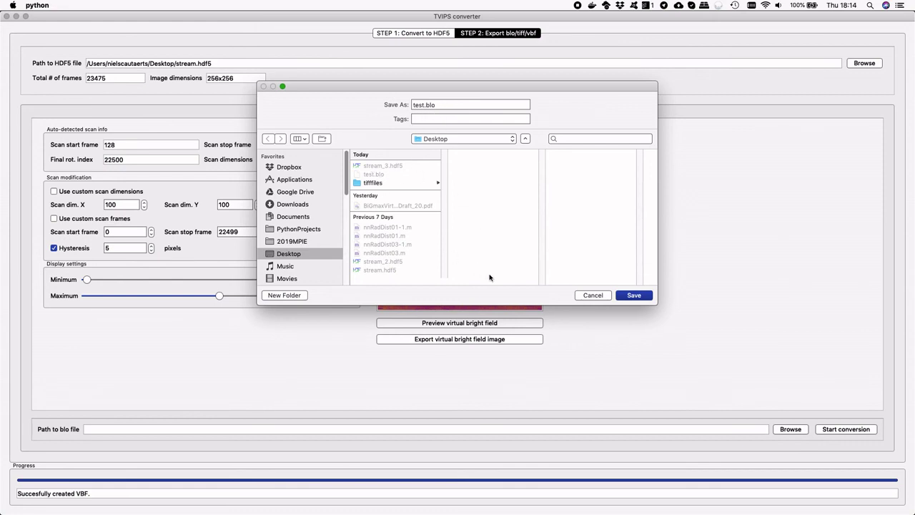
{"action": "left_click", "coordinate": [640, 298]}
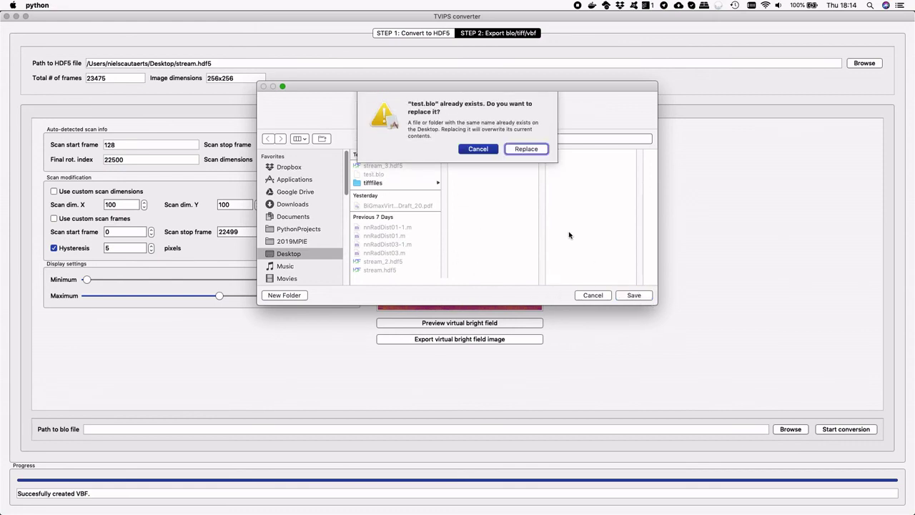
{"action": "left_click", "coordinate": [533, 147]}
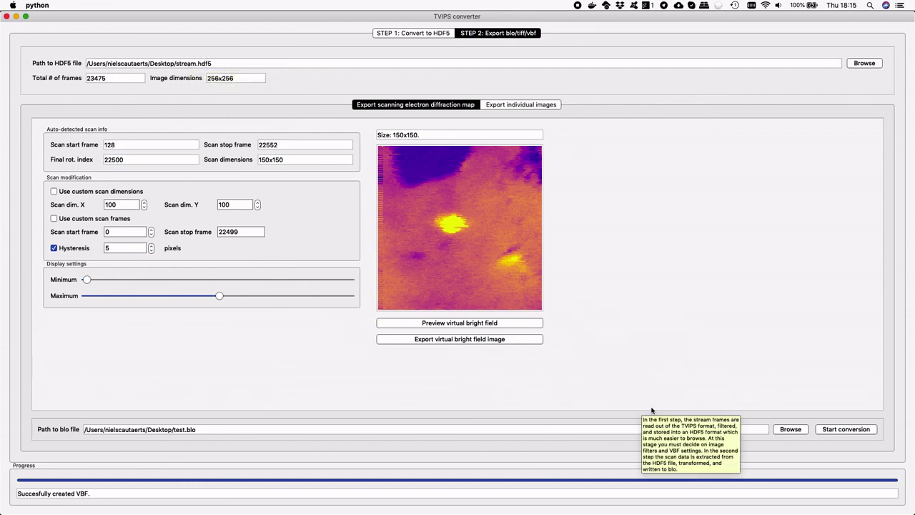
Step: Examine the individual image export options, including the frame range and the available output depths
{"action": "left_click", "coordinate": [537, 105]}
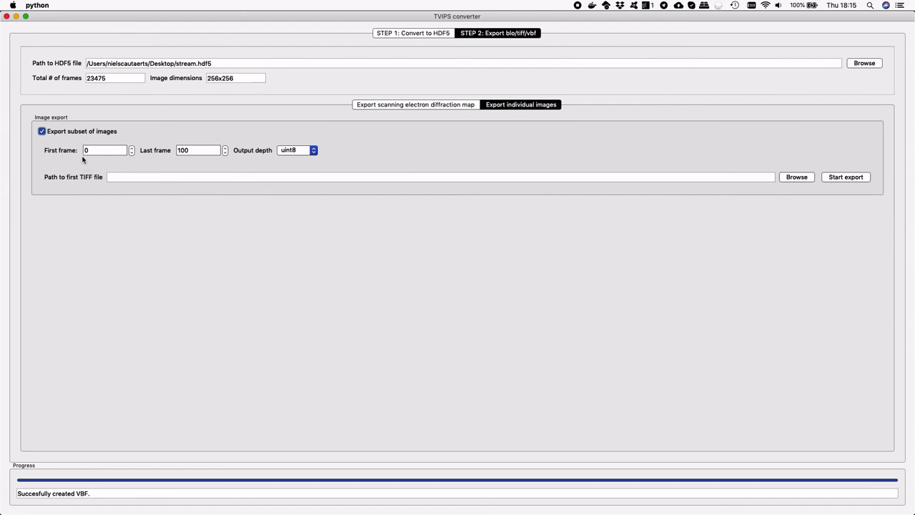
{"action": "left_click", "coordinate": [313, 151]}
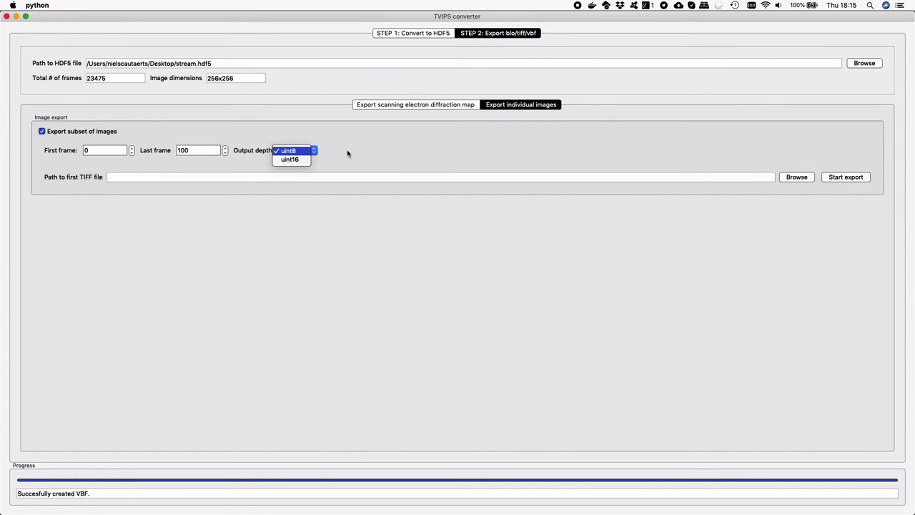
{"action": "left_click", "coordinate": [348, 153]}
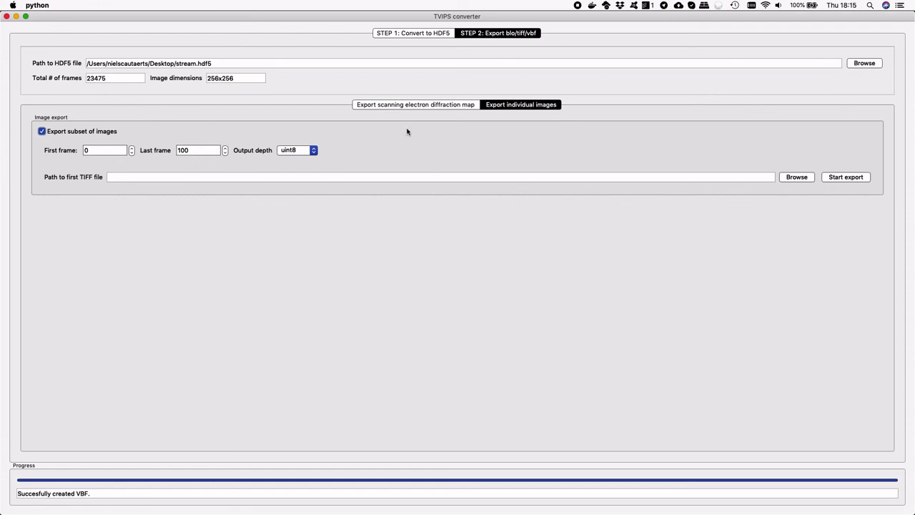
Step: Return to the scanning electron diffraction map export and switch custom scan dimensions on and back off
{"action": "left_click", "coordinate": [422, 105]}
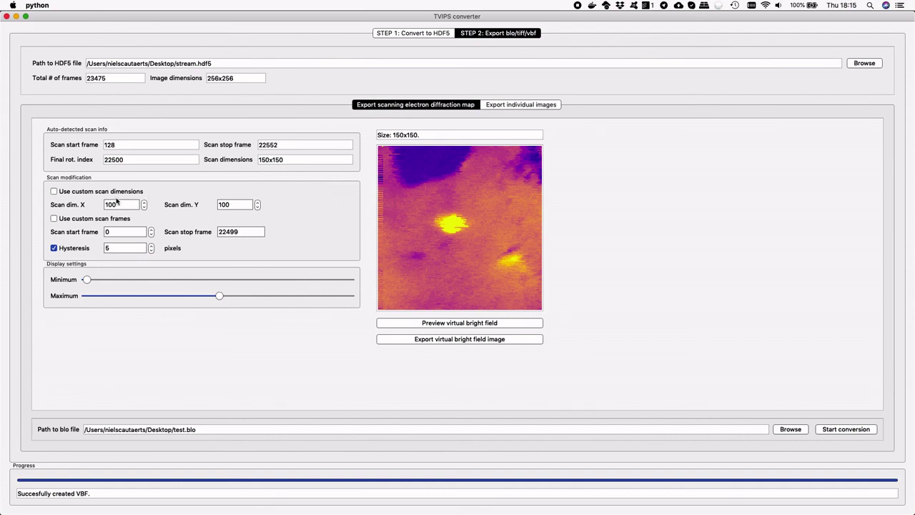
{"action": "left_click", "coordinate": [53, 191]}
{"action": "left_click", "coordinate": [54, 191]}
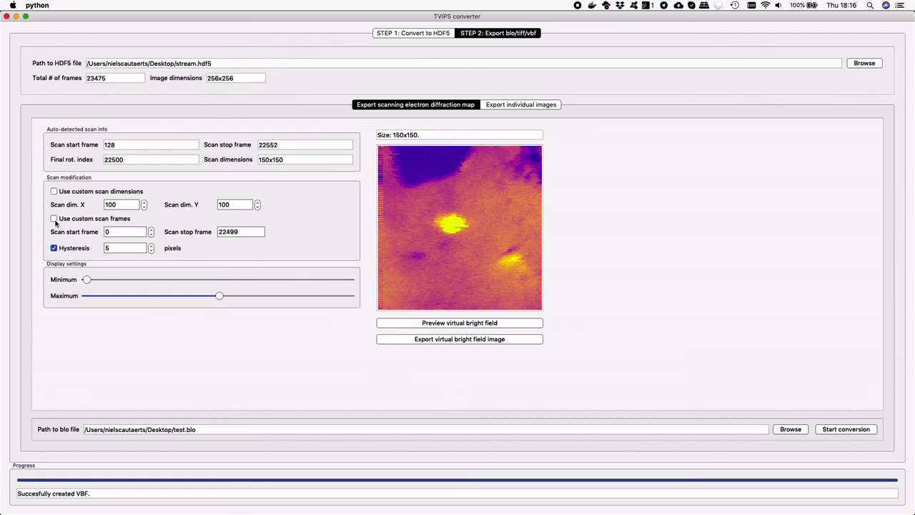